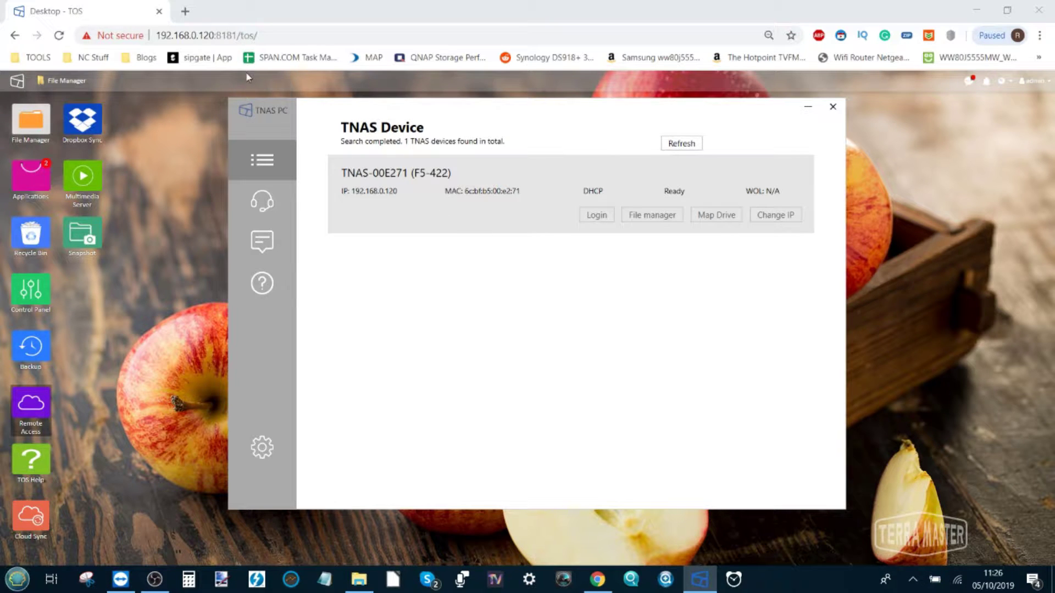
# Highlight the found NAS's IP address 192.168.0.120 in the browser address bar
pyautogui.moveTo(156, 35); pyautogui.dragTo(211, 38)
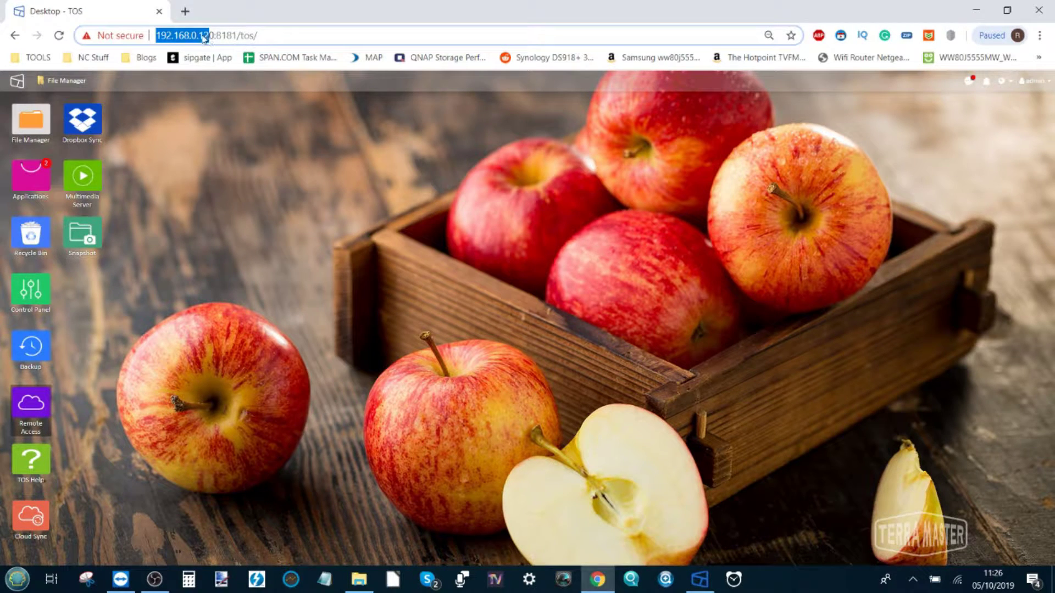
# Point out the parts of the NAS IP 192.168.0.120 in the address bar, including the final 120
pyautogui.click(211, 37)
pyautogui.moveTo(156, 35); pyautogui.dragTo(216, 37)
pyautogui.click(182, 36)
pyautogui.moveTo(161, 37); pyautogui.dragTo(216, 35)
pyautogui.click(201, 35)
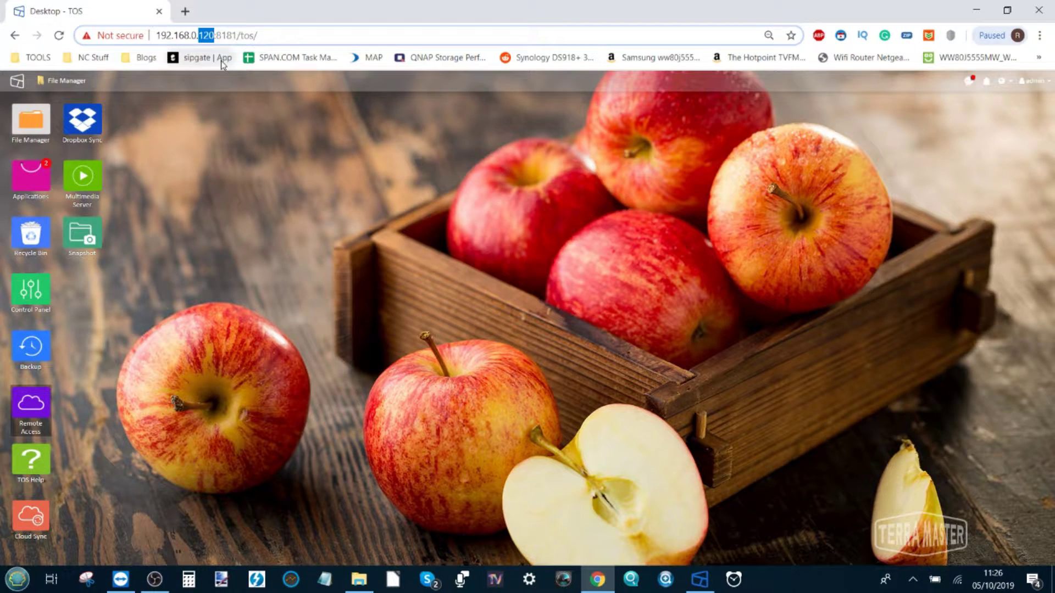
pyautogui.moveTo(156, 36); pyautogui.dragTo(197, 36)
pyautogui.doubleClick(204, 35)
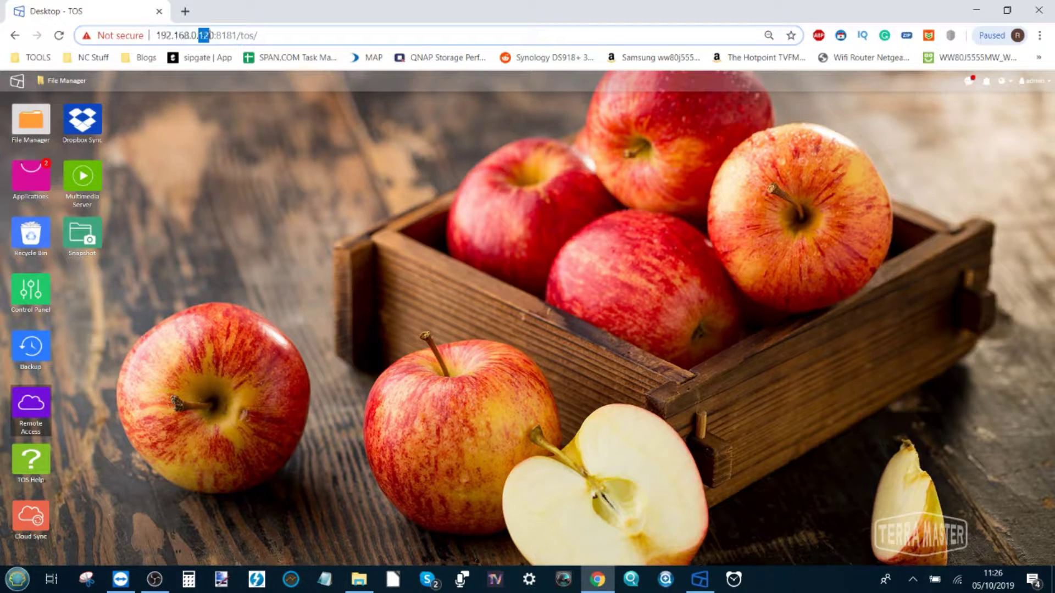
pyautogui.click(205, 36)
# Highlight the NAS address once more and open the Applications window on the TOS desktop
pyautogui.click(268, 189)
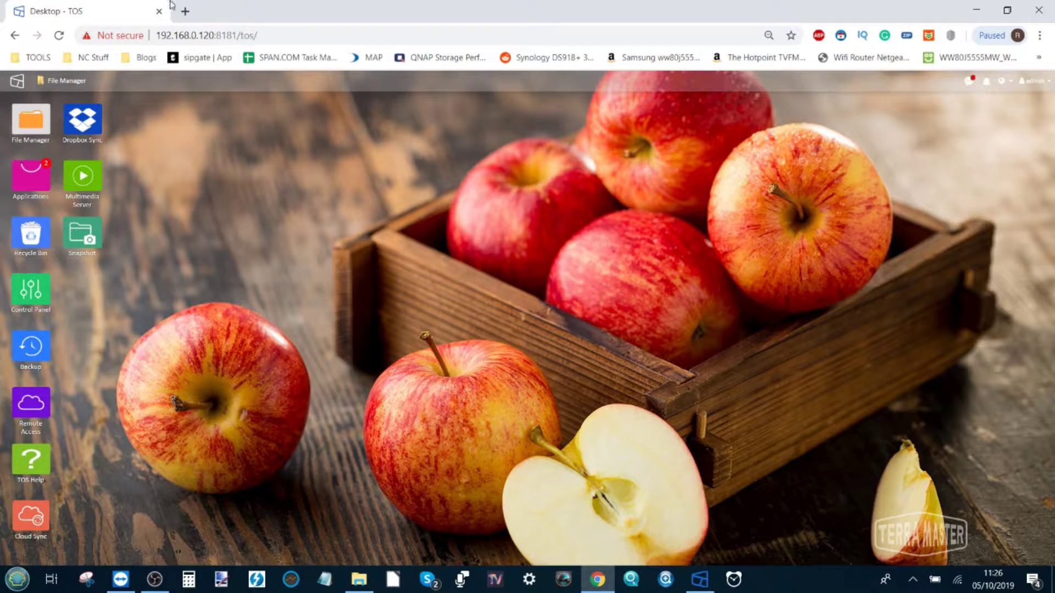
pyautogui.moveTo(157, 34); pyautogui.dragTo(222, 36)
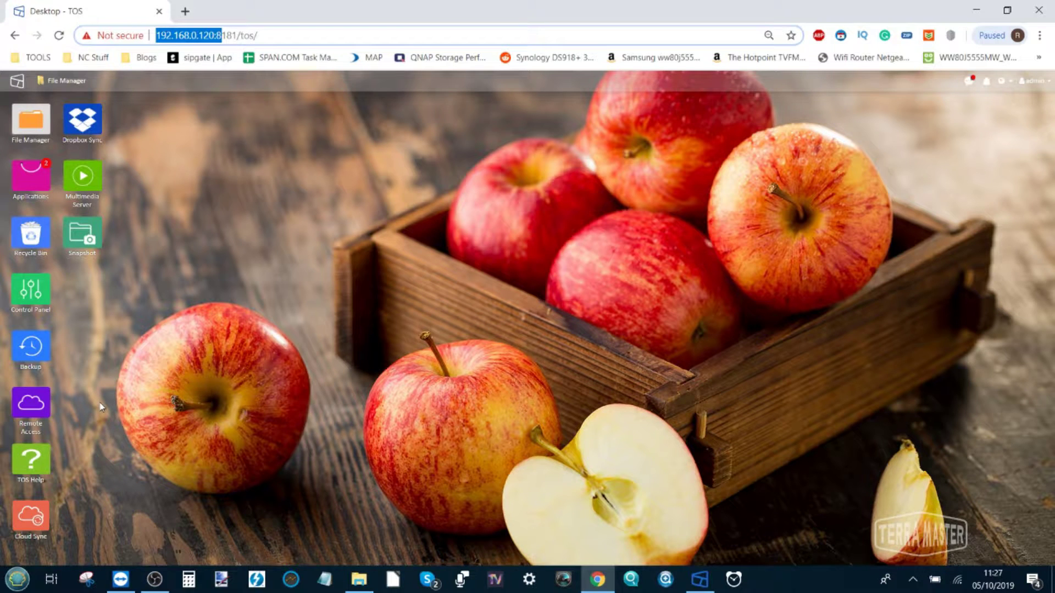
pyautogui.click(224, 35)
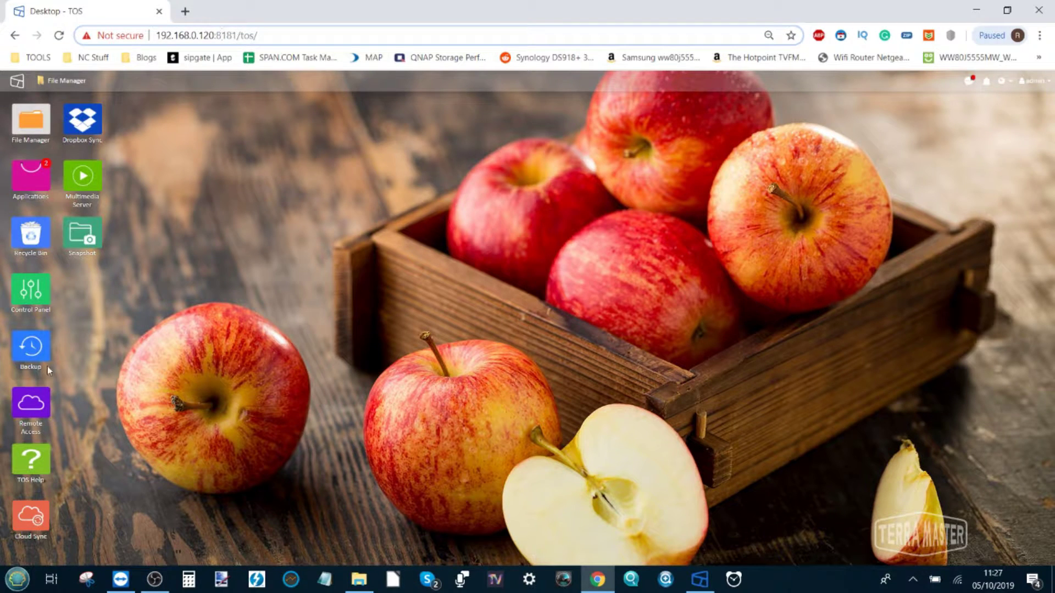
pyautogui.click(29, 179)
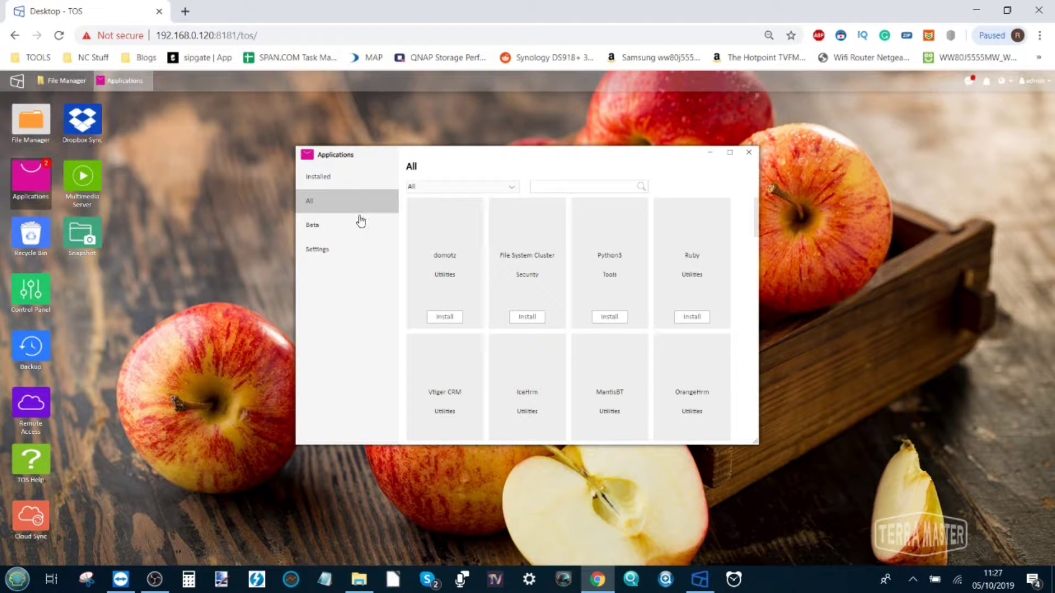
# Search the apps for 'REMOTE', which finds nothing, and close the Applications window
pyautogui.click(551, 186)
pyautogui.write('REMOTE')
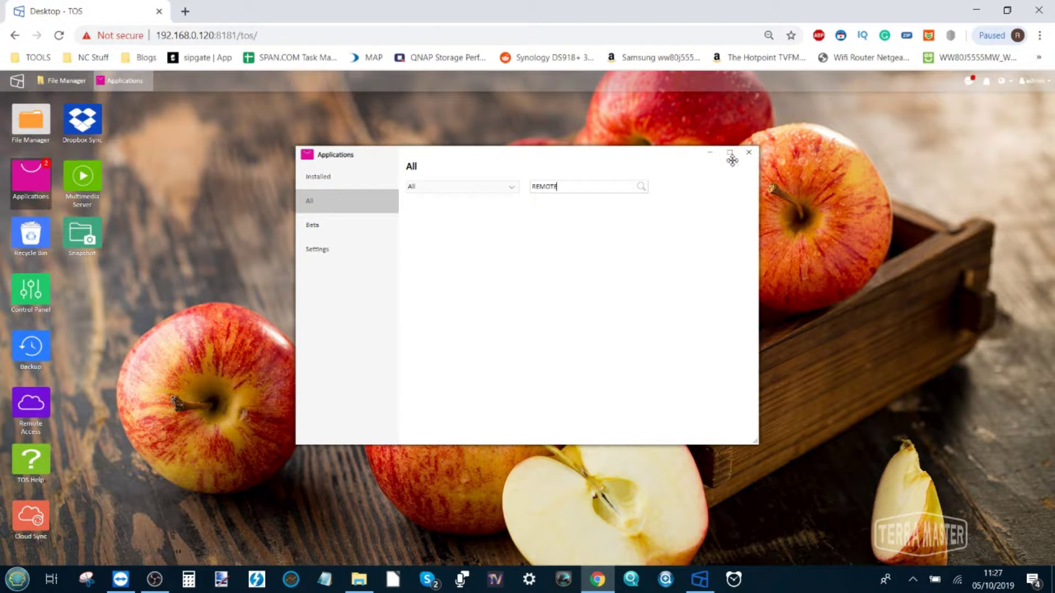
pyautogui.click(749, 153)
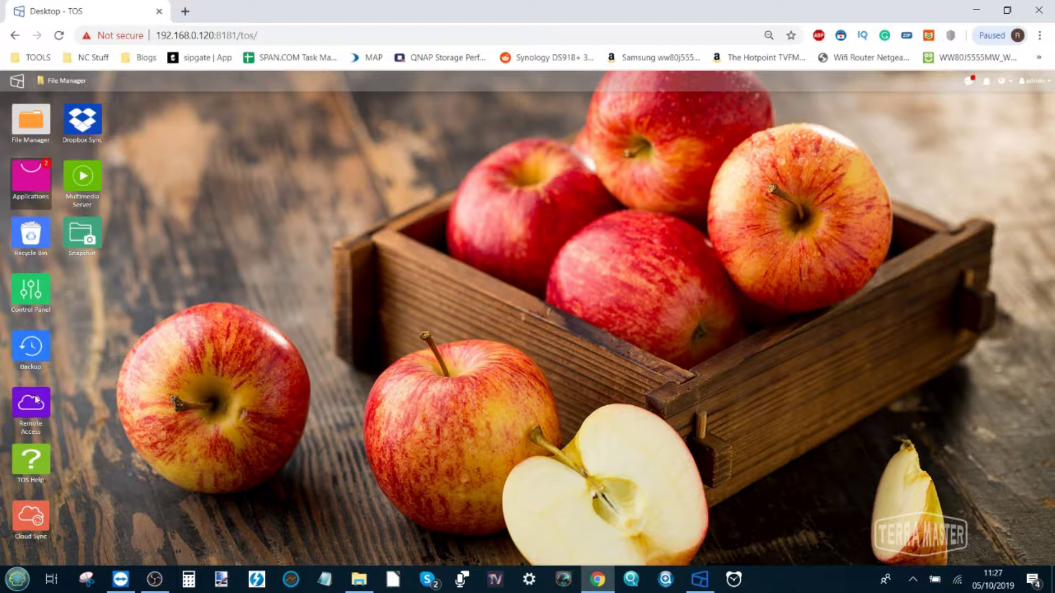
# In Remote Access, enable TNAS.online with TNAS ID FISH-123 on the Global (Recommended) server
pyautogui.click(17, 399)
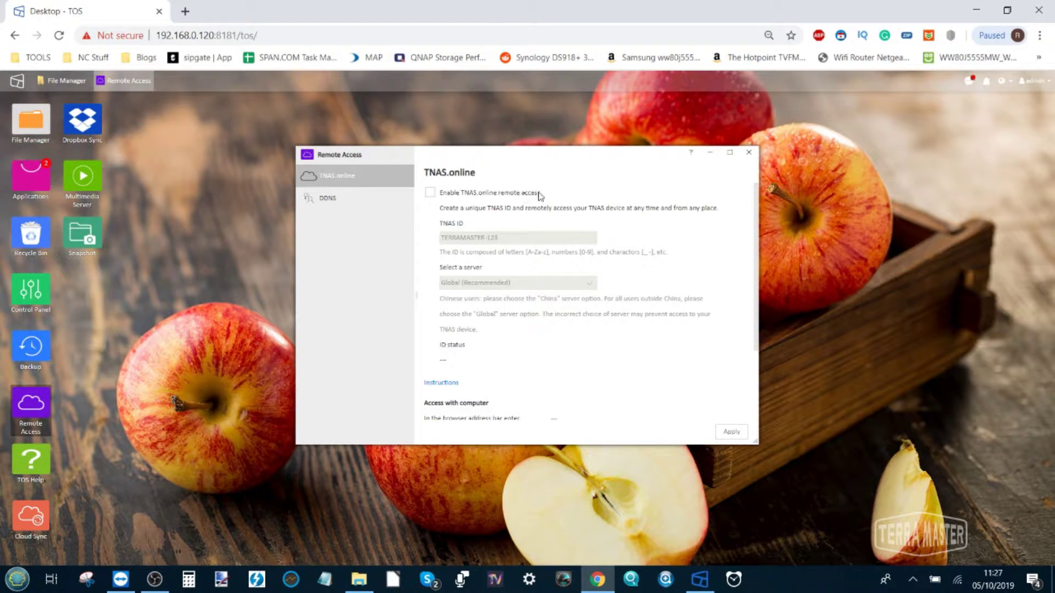
pyautogui.click(430, 194)
pyautogui.click(431, 195)
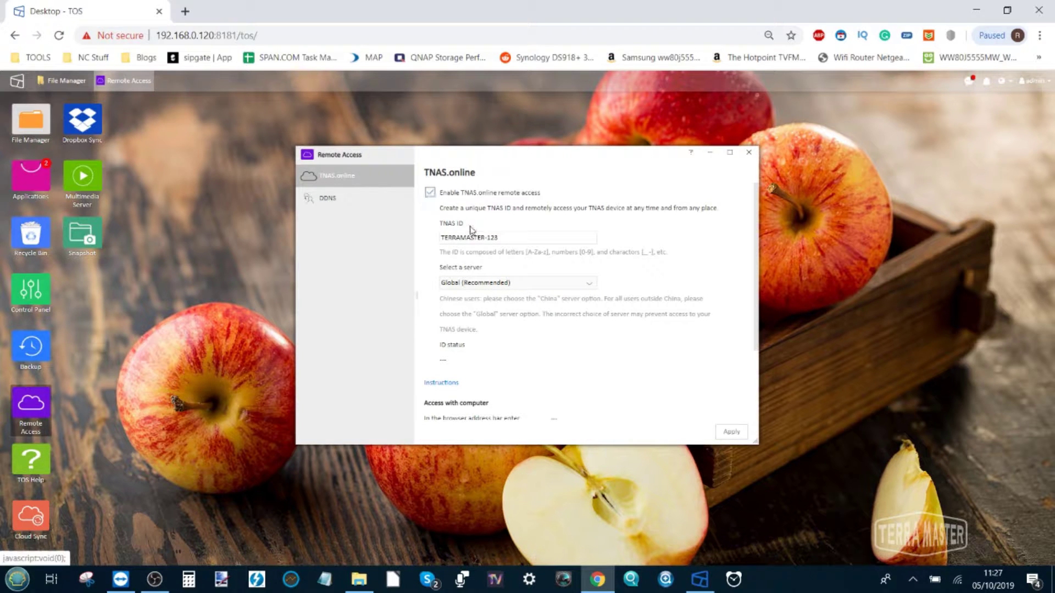
pyautogui.moveTo(517, 238); pyautogui.dragTo(413, 234)
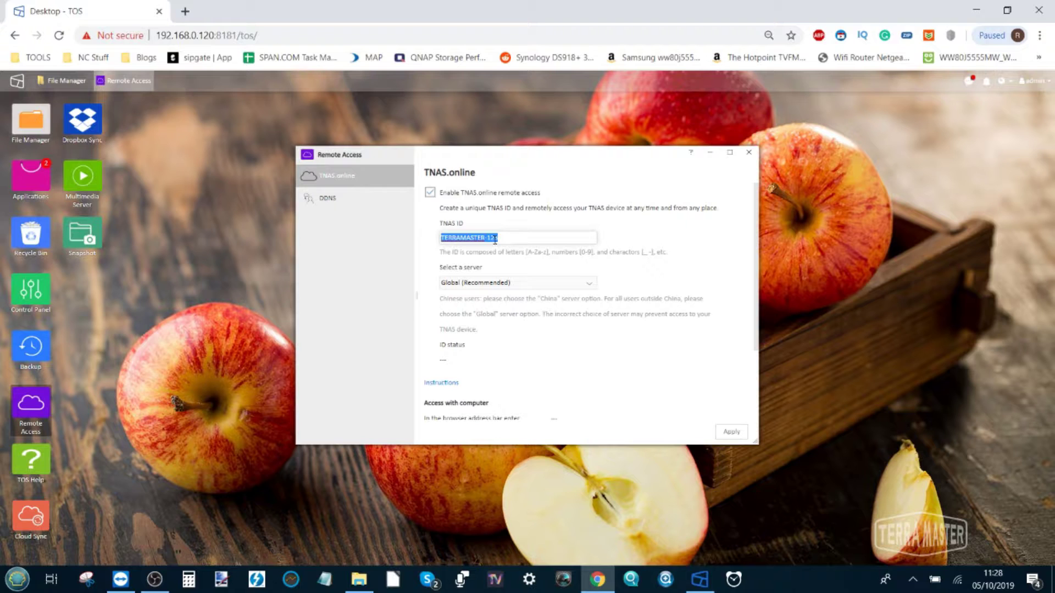
pyautogui.write('FISH-123')
pyautogui.moveTo(478, 235); pyautogui.dragTo(437, 242)
pyautogui.click(589, 284)
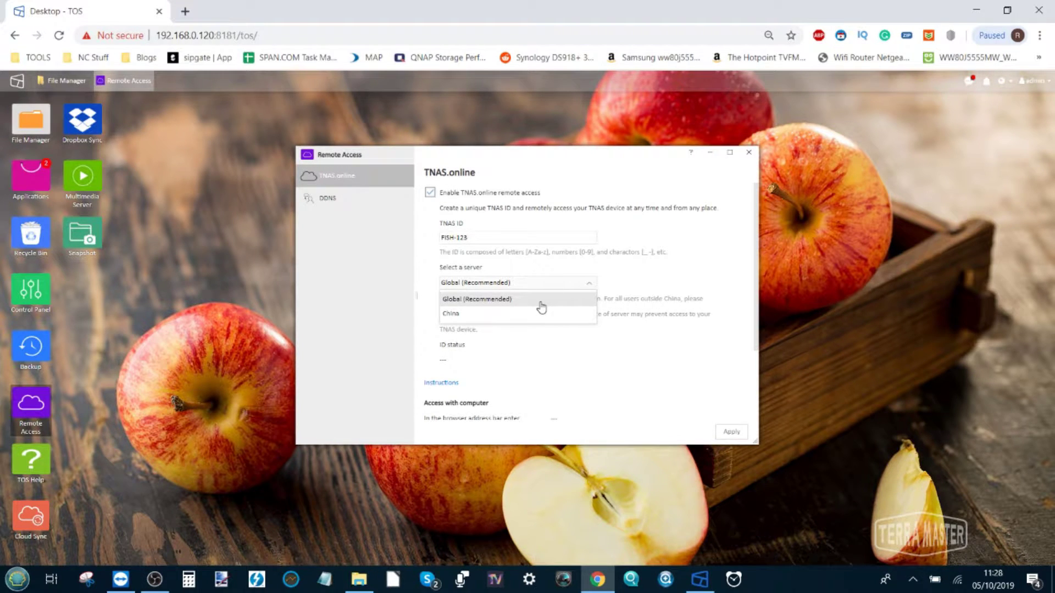
pyautogui.click(541, 307)
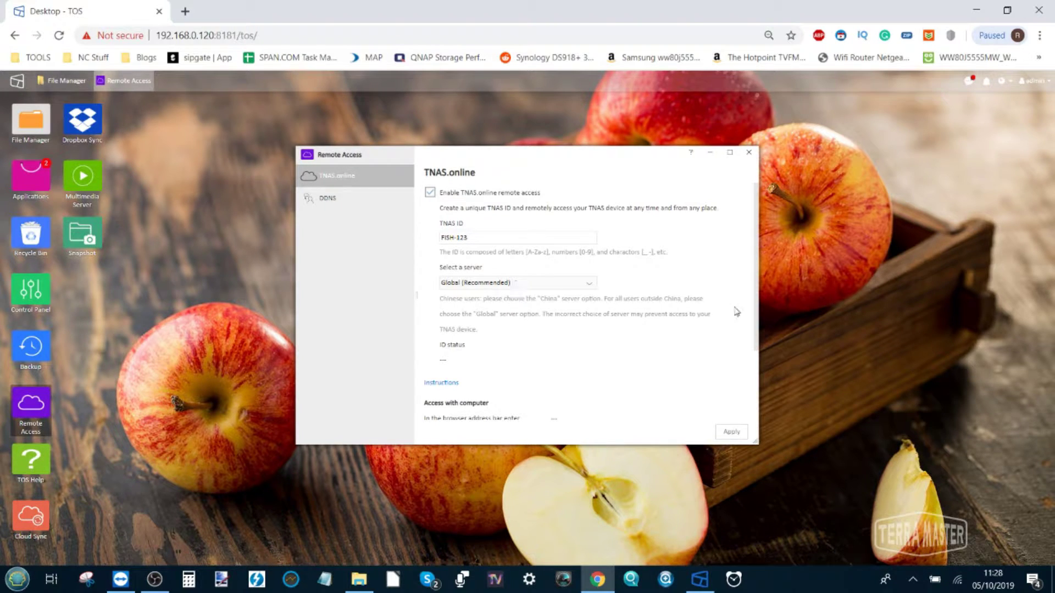
pyautogui.scroll(-3, 642, 305)
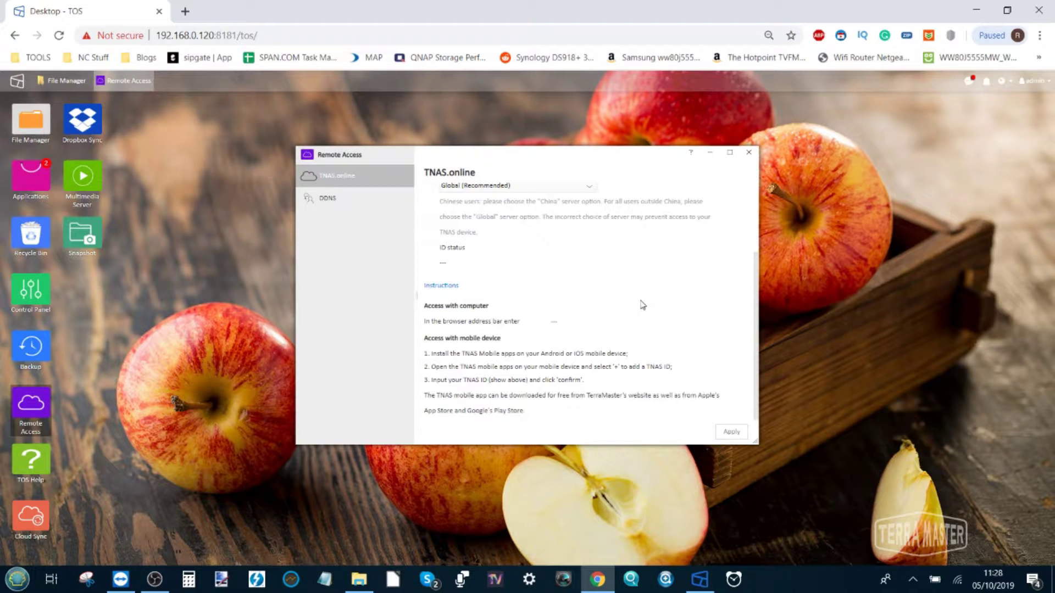
# Apply the settings and scroll to the 'Registered successfully!' status and the TNAS.online/FISH-123 link
pyautogui.click(728, 432)
pyautogui.scroll(3, 642, 329)
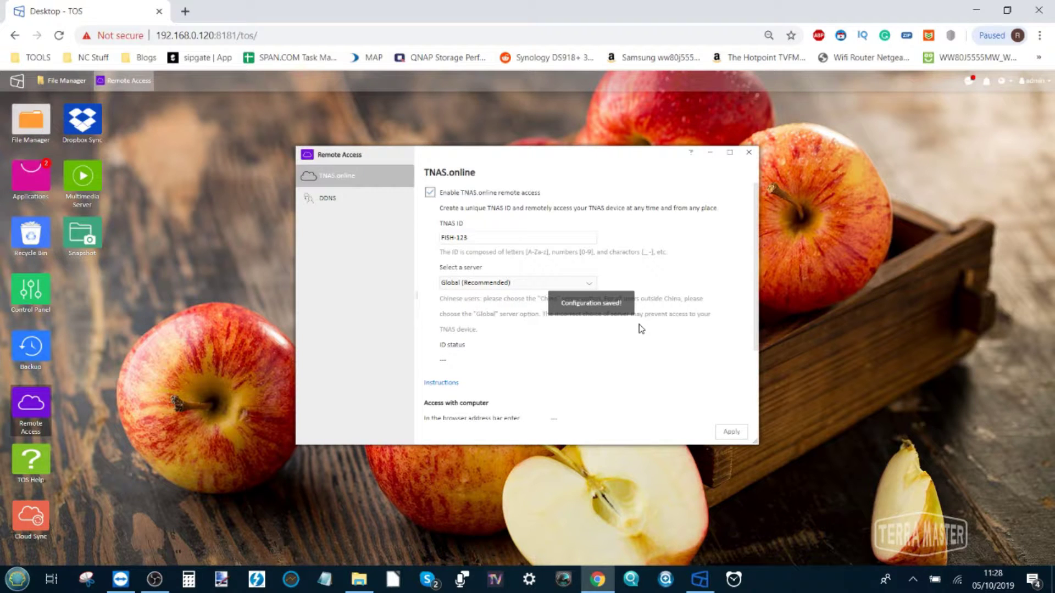
pyautogui.scroll(-3, 642, 328)
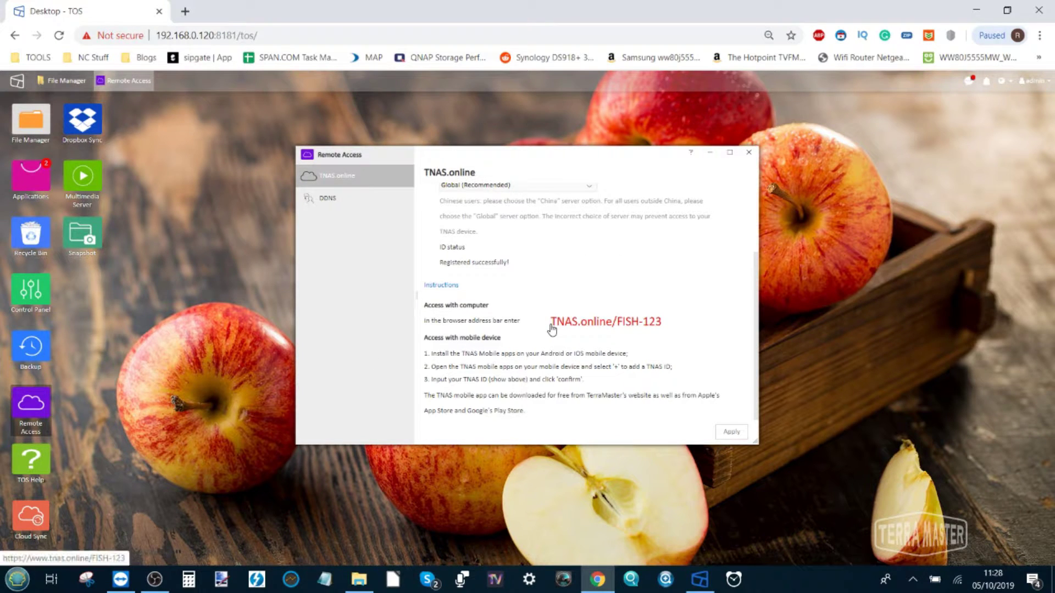
# Open the TNAS.online/FISH-123 link in a new tab, then return to the Remote Access tab
pyautogui.rightClick(593, 325)
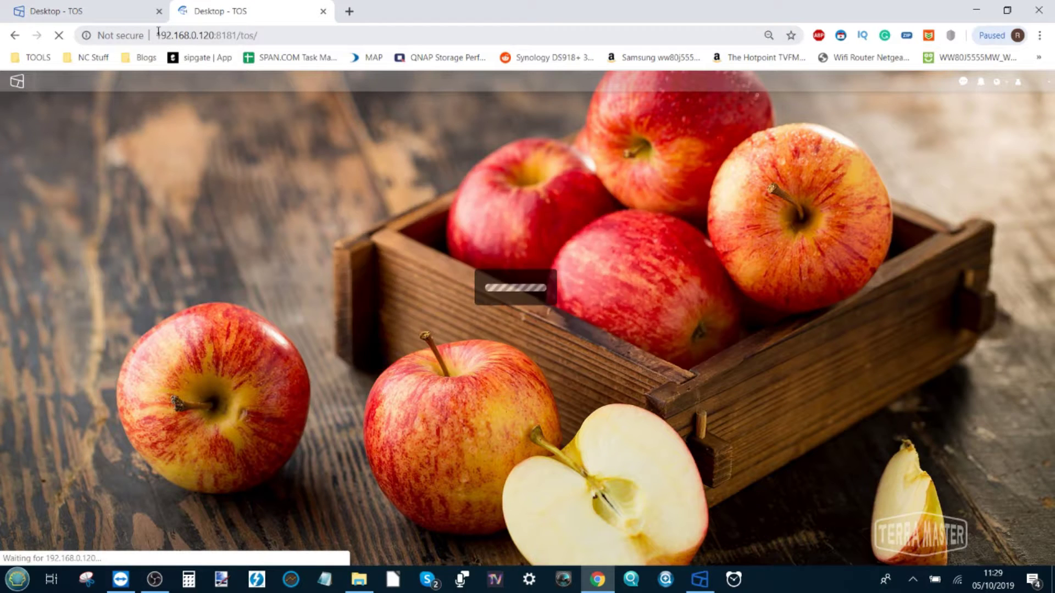
pyautogui.moveTo(158, 35); pyautogui.dragTo(226, 35)
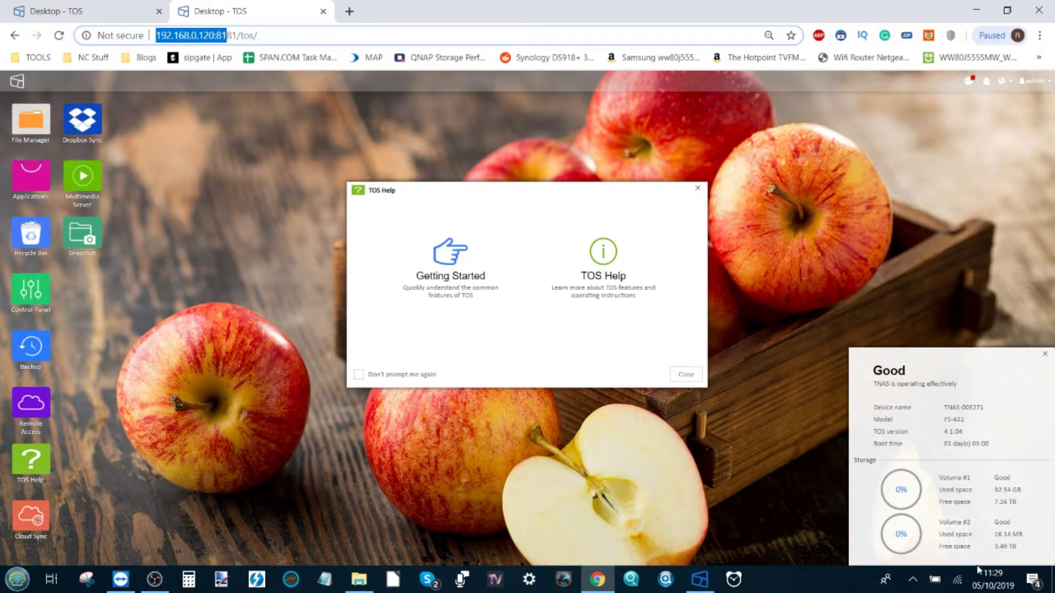
pyautogui.click(117, 5)
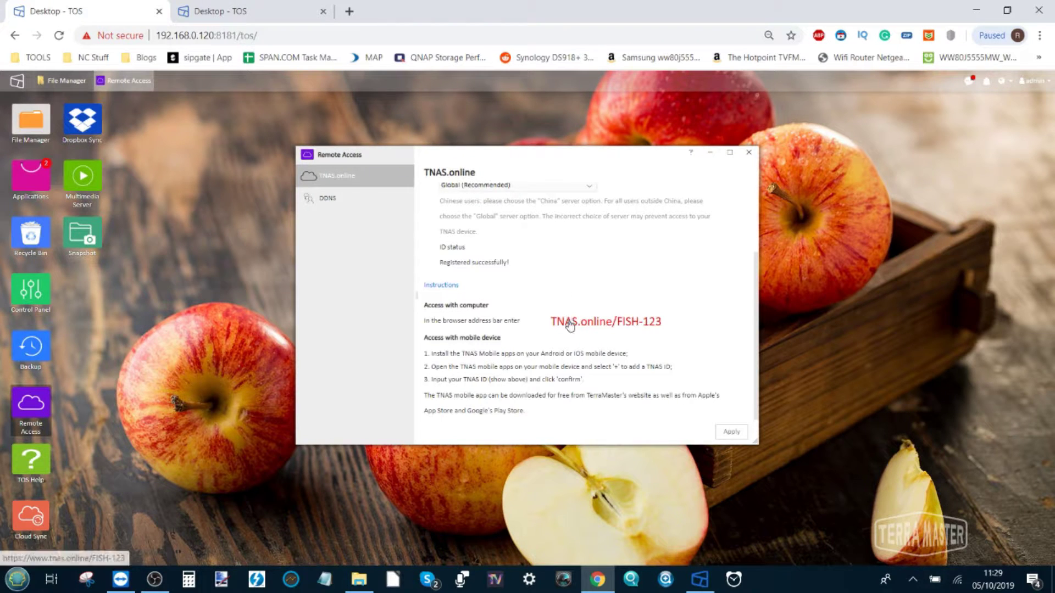
# Switch Wi-Fi from Tenda_3347B4 to NTGR_BB4B_5G, abandoning the keyless NTGR_BB4B attempt
pyautogui.click(957, 580)
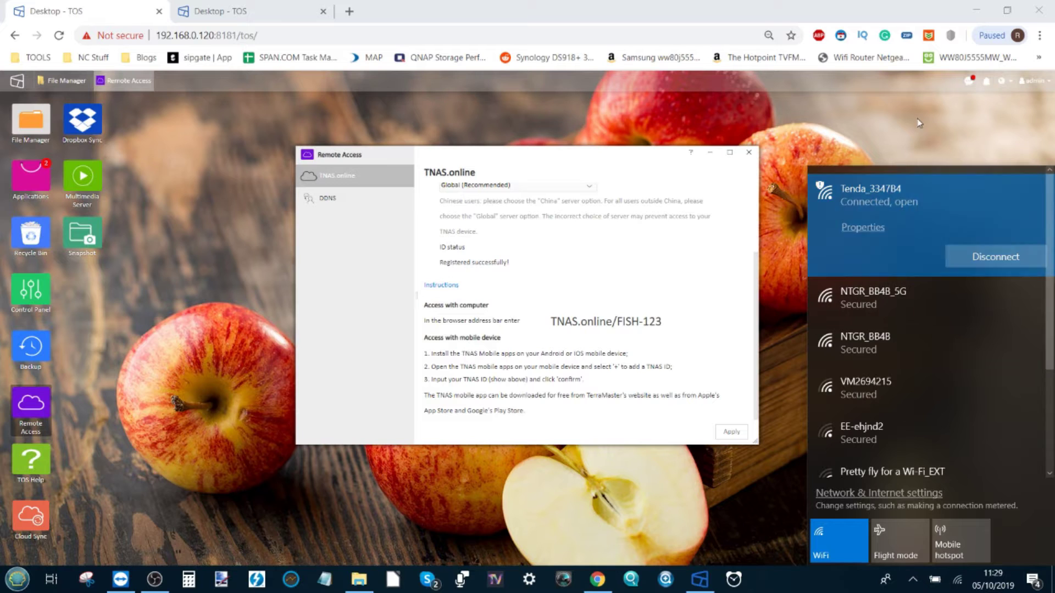
pyautogui.click(991, 265)
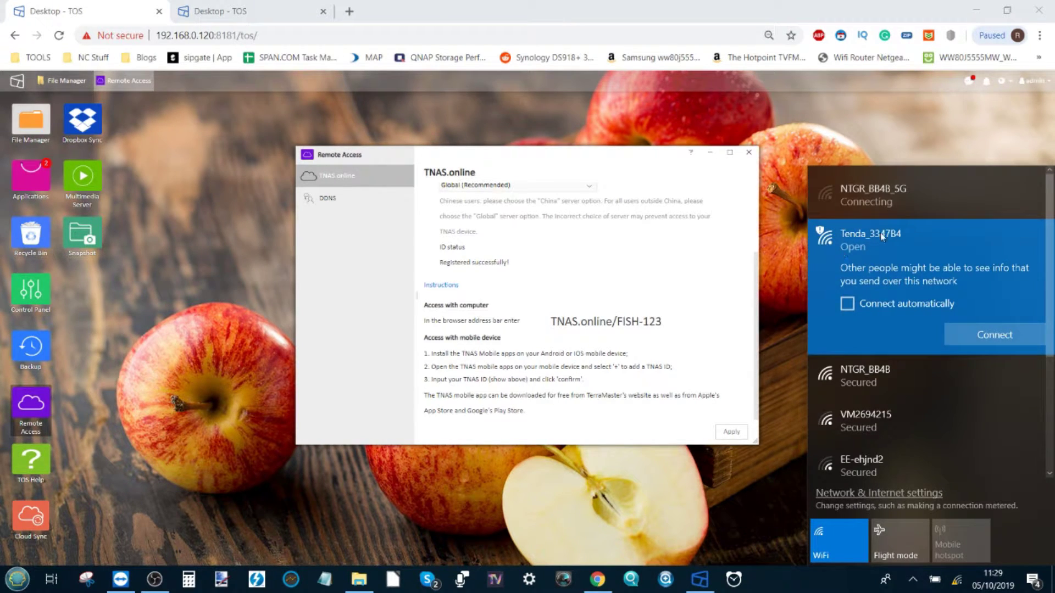
pyautogui.click(854, 383)
pyautogui.click(1007, 349)
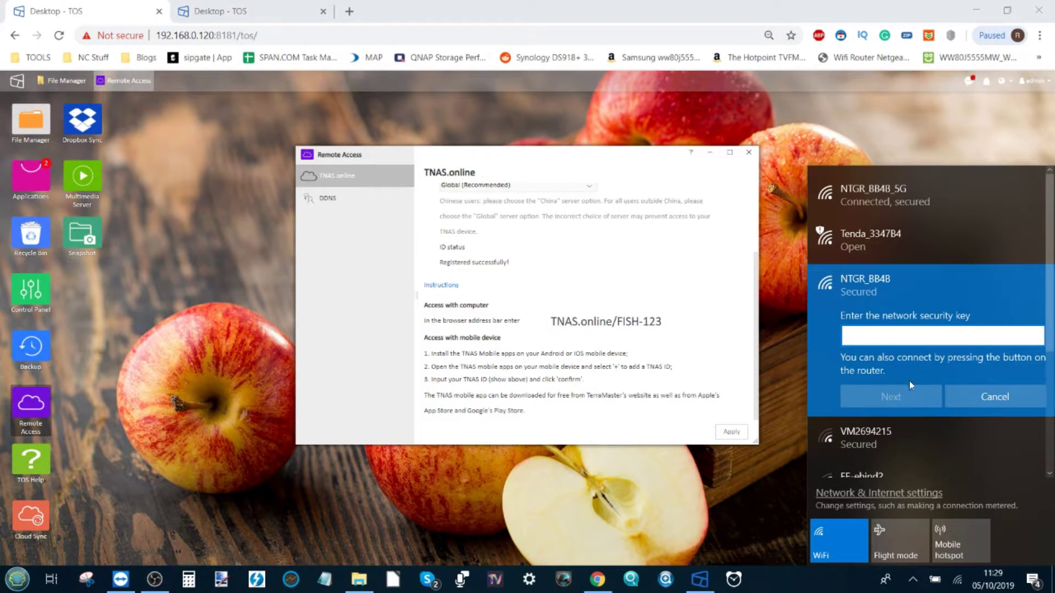
pyautogui.click(1014, 397)
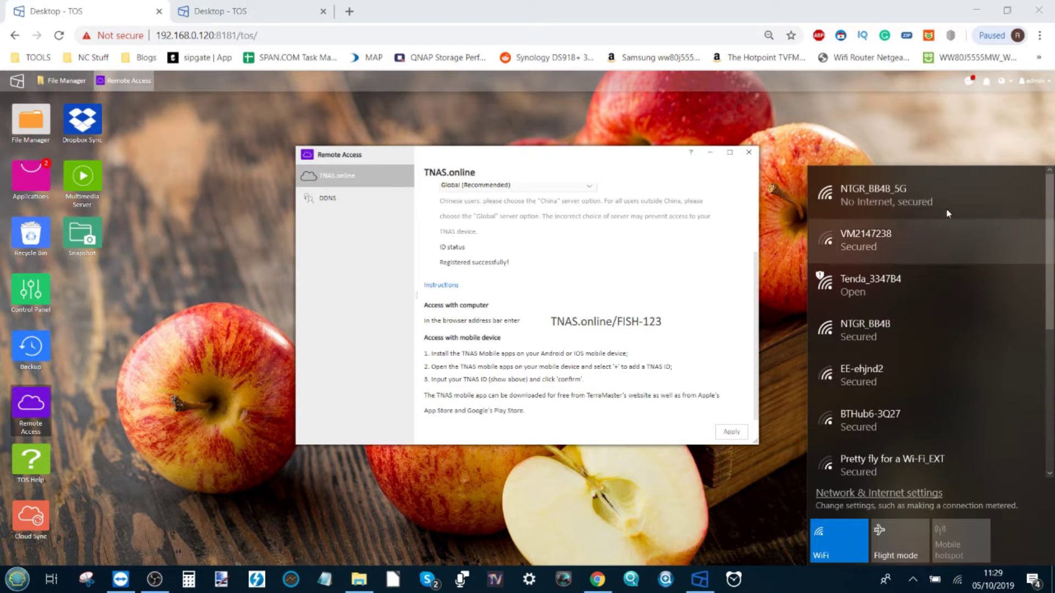
pyautogui.click(937, 193)
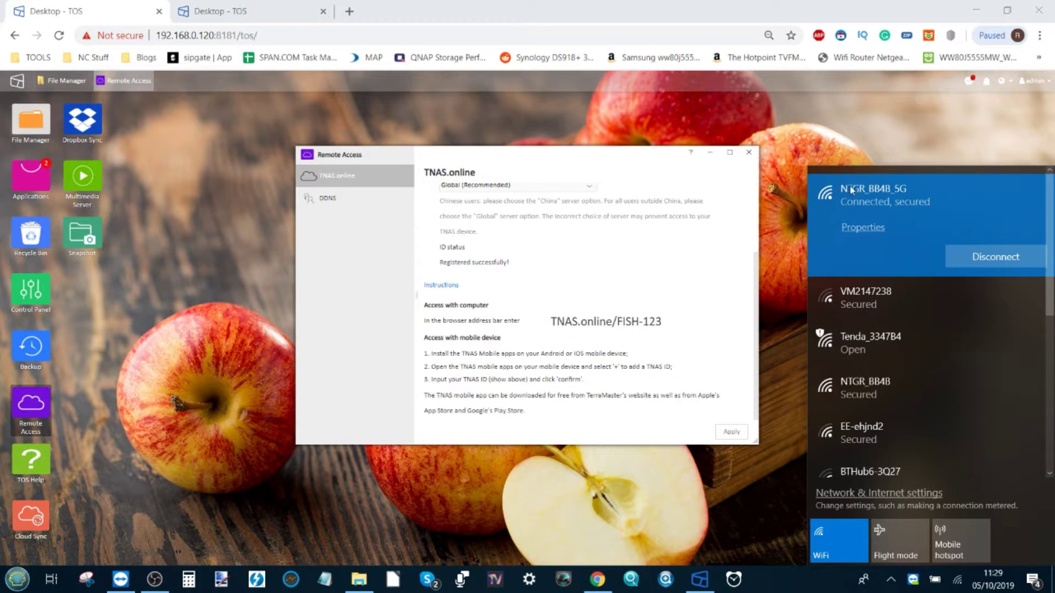
# Reload 192.168.0.120:8181 to test local access and close the extra TOS desktop tab
pyautogui.click(833, 117)
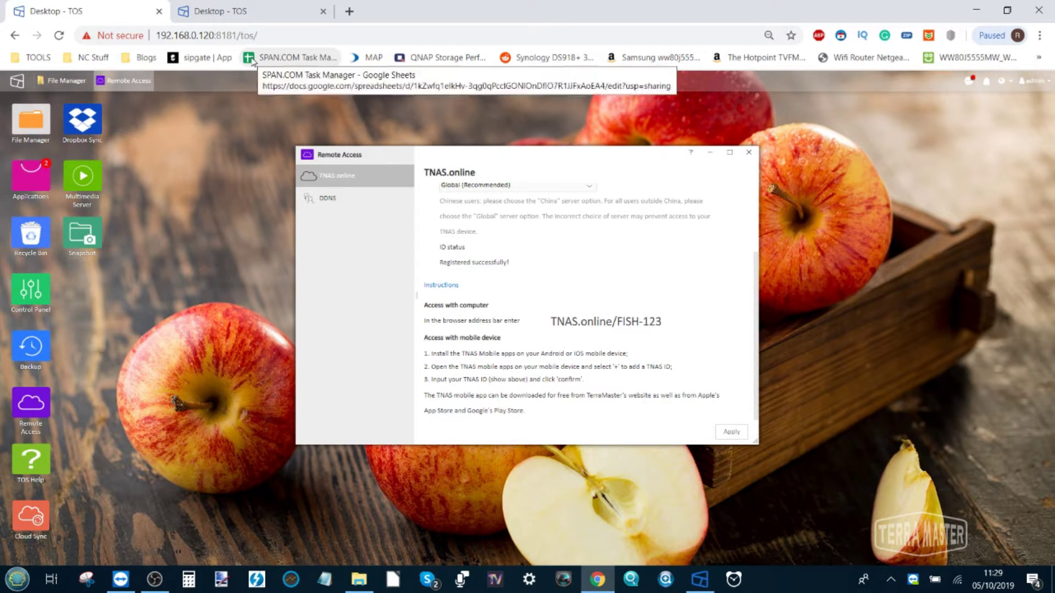
pyautogui.click(234, 36)
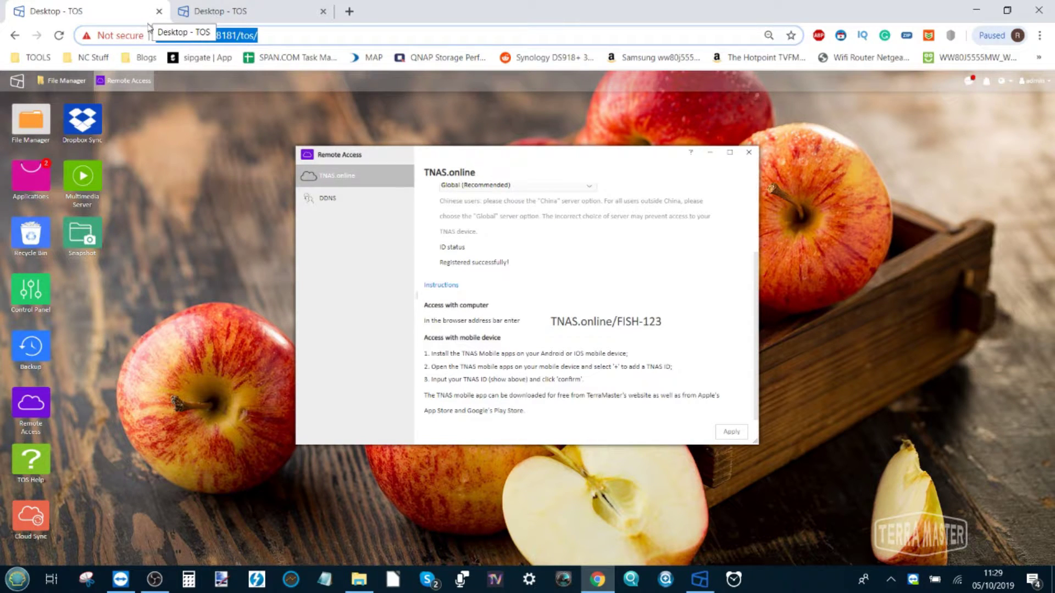
pyautogui.press('Return')
pyautogui.click(291, 6)
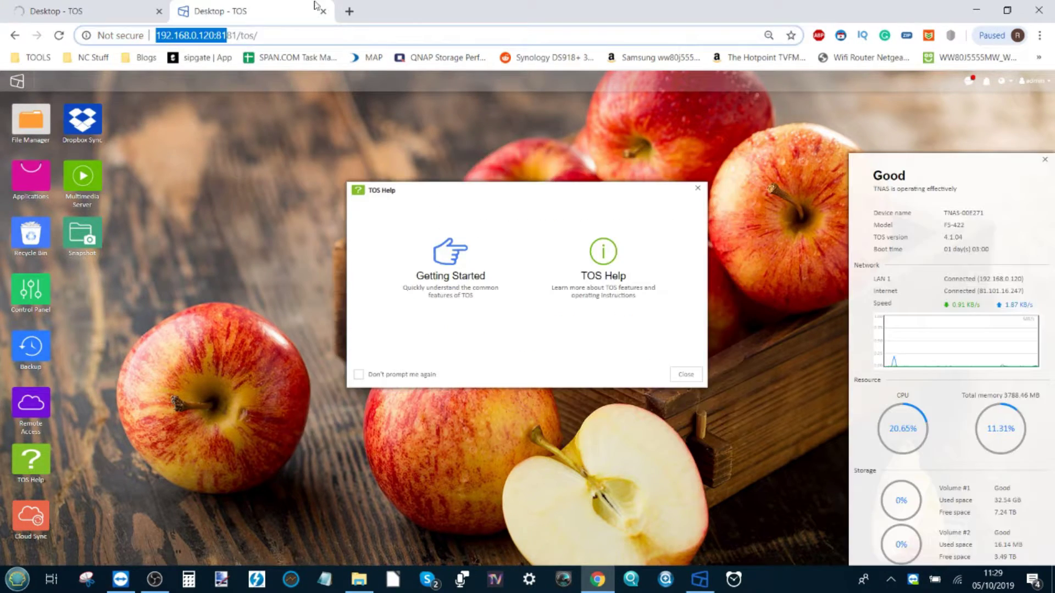
pyautogui.click(323, 11)
# Copy the TNAS.online/FISH-123 link address and open a fresh browser tab
pyautogui.rightClick(610, 322)
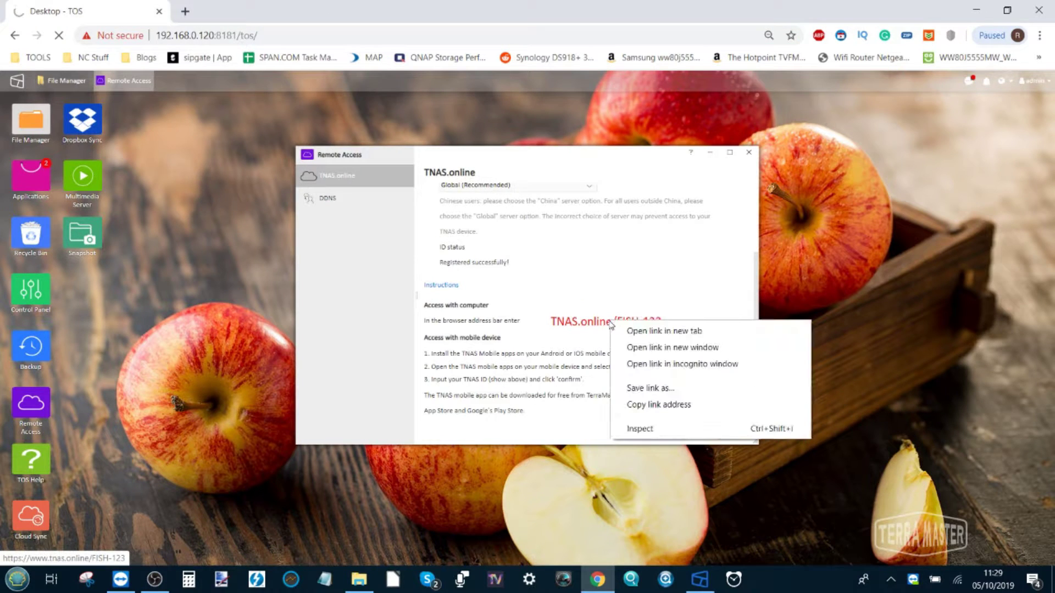
pyautogui.click(638, 404)
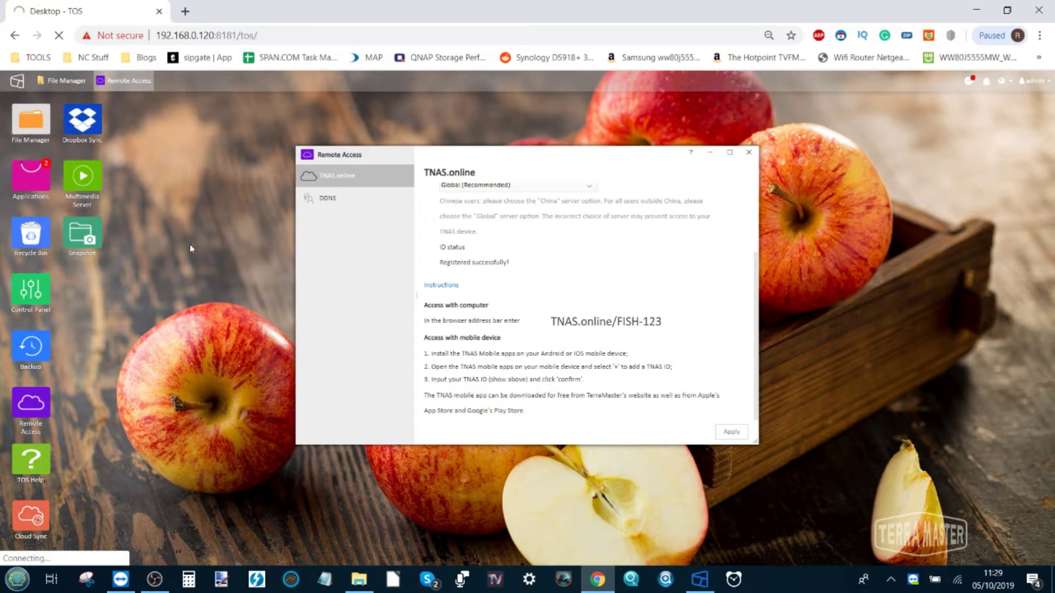
pyautogui.rightClick(132, 8)
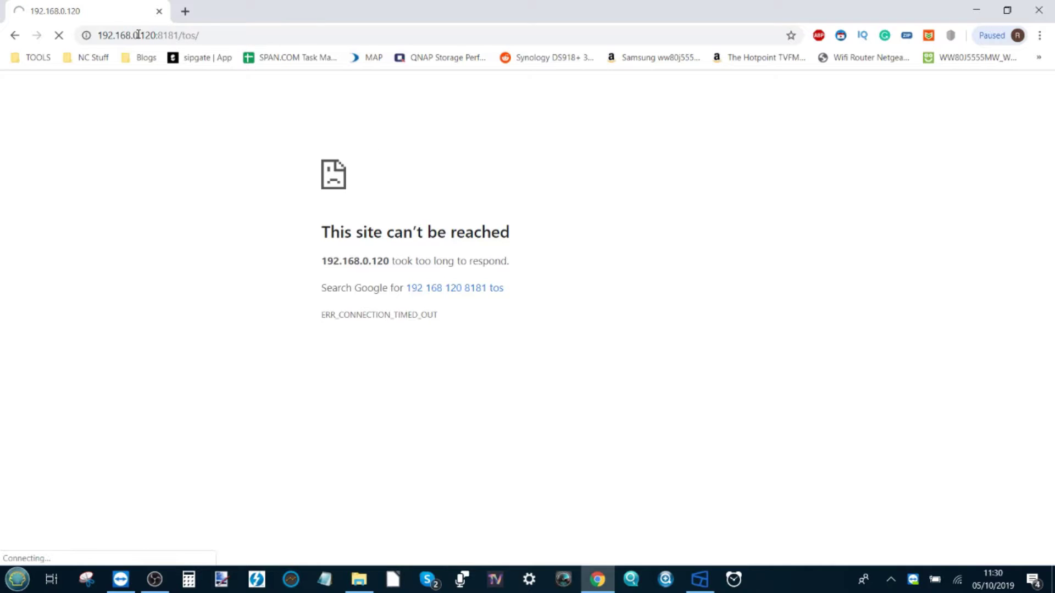
pyautogui.click(184, 12)
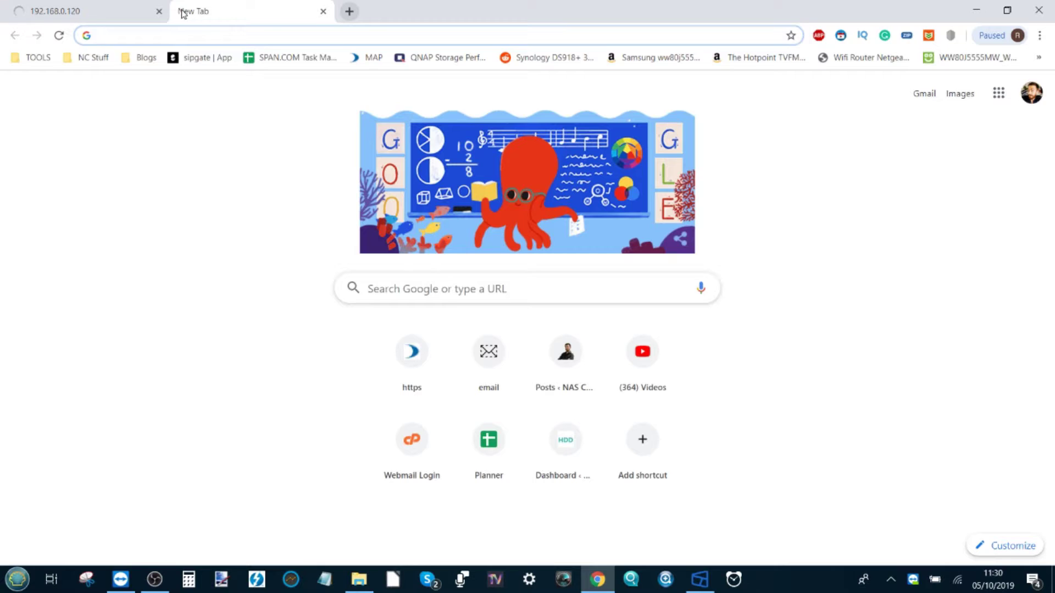
# Paste the tnas.online/FISH-123 address and load the TOS login page at fish-123.tnas.link
pyautogui.write('https://www.tnas.online/FISH-123')
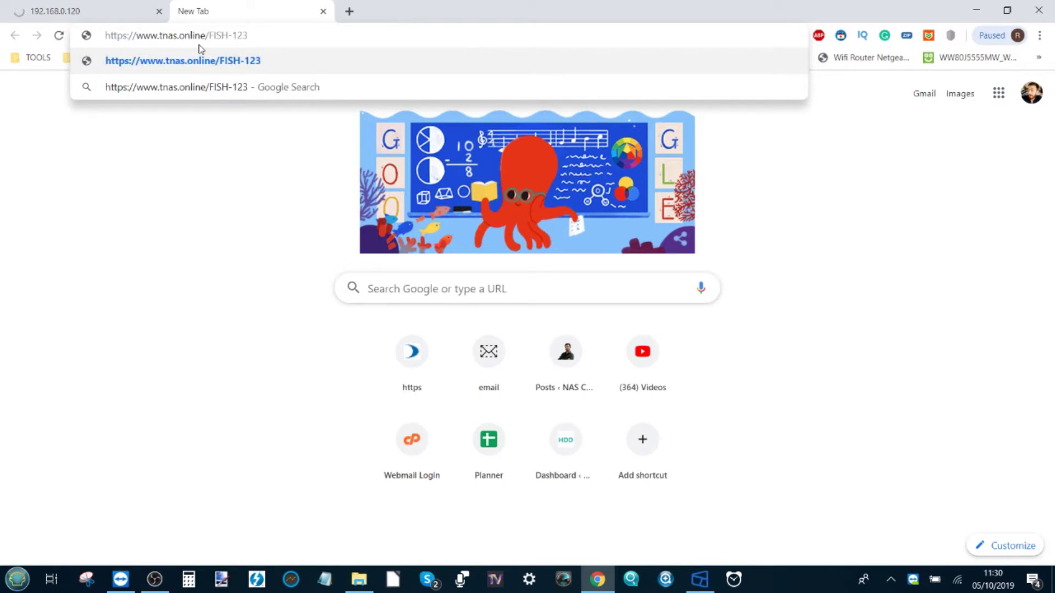
pyautogui.moveTo(210, 37); pyautogui.dragTo(260, 36)
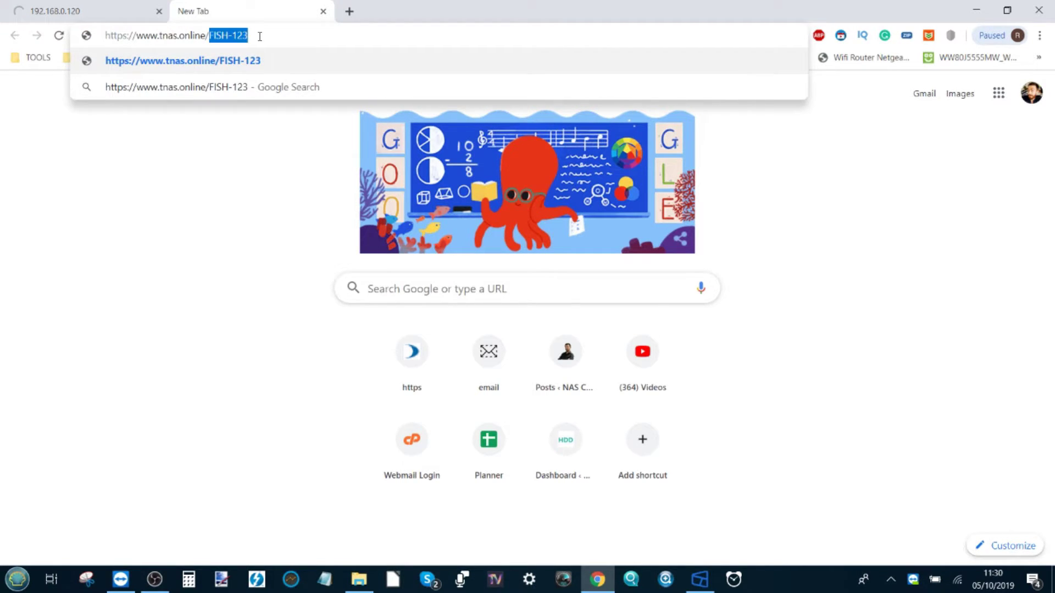
pyautogui.press('Return')
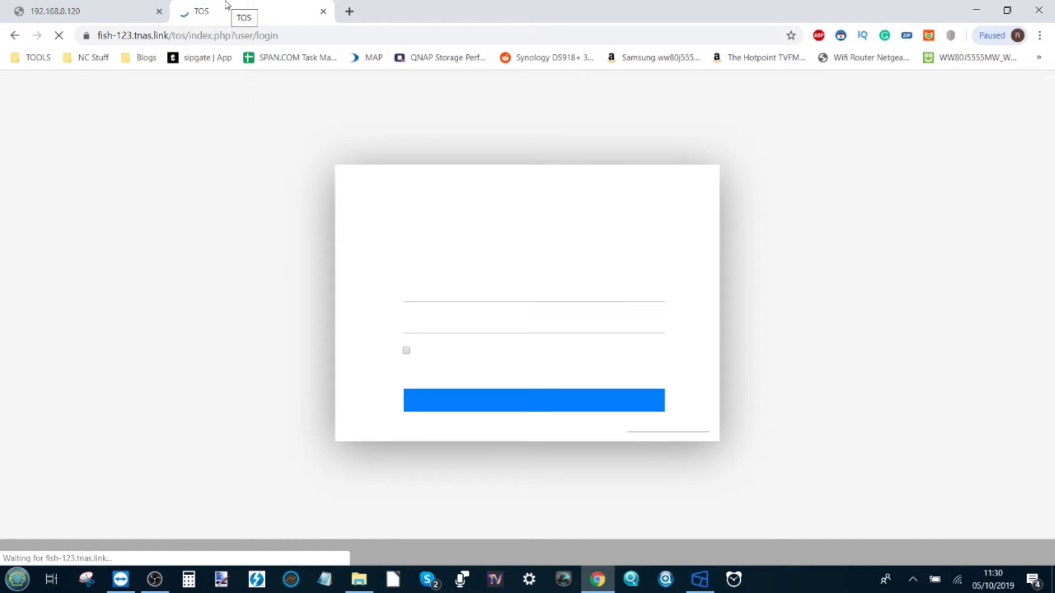
# Log in remotely as admin with the account password, then check the PC's network connection
pyautogui.click(450, 291)
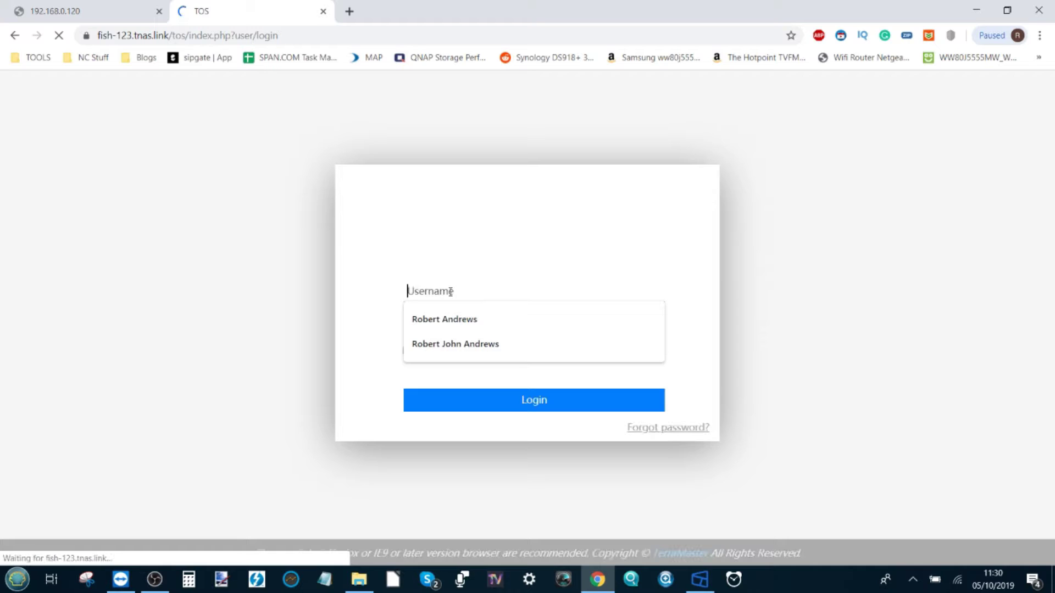
pyautogui.write('ADMIN')
pyautogui.press('BackSpace')
pyautogui.press('BackSpace')
pyautogui.press('BackSpace')
pyautogui.press('BackSpace')
pyautogui.press('BackSpace')
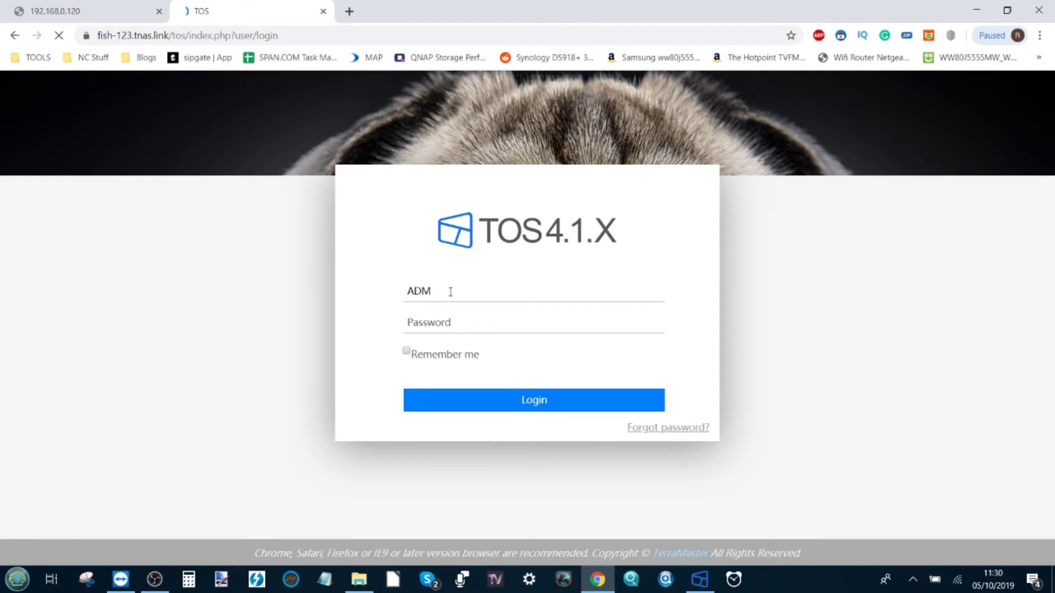
pyautogui.write('admin')
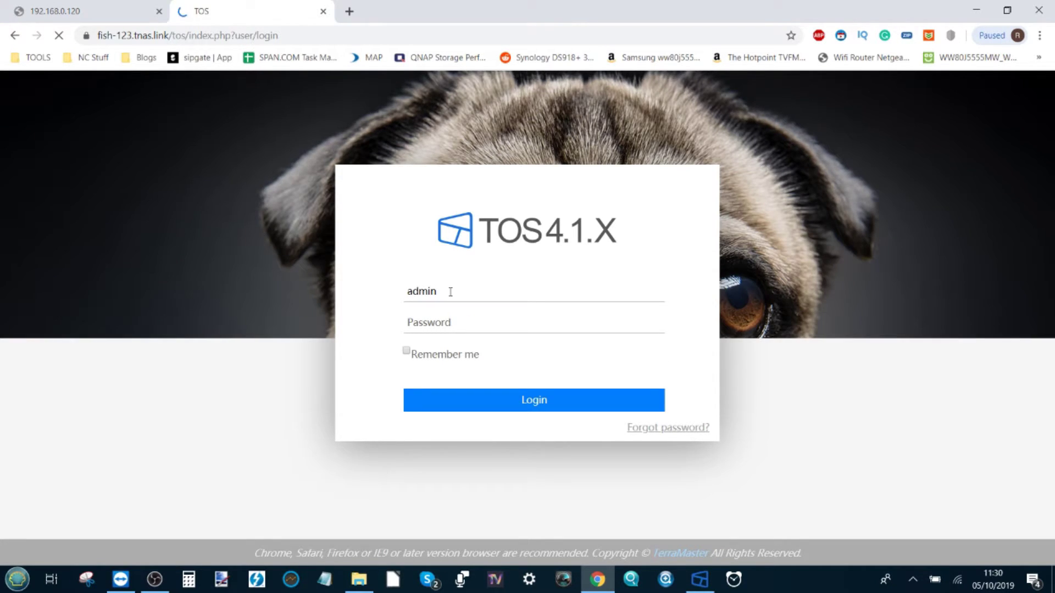
pyautogui.press('Tab')
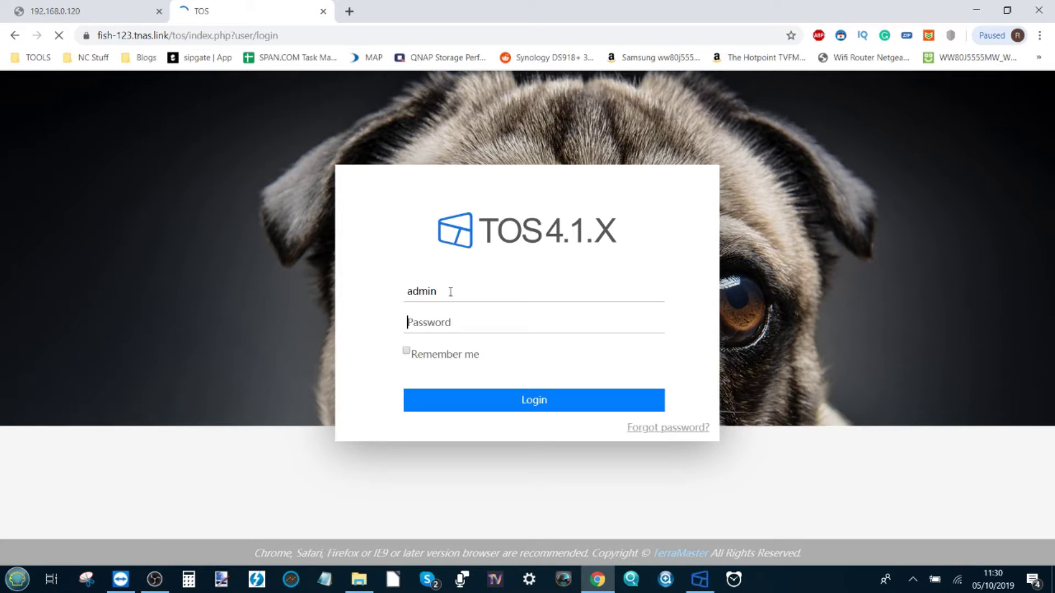
pyautogui.write('****')
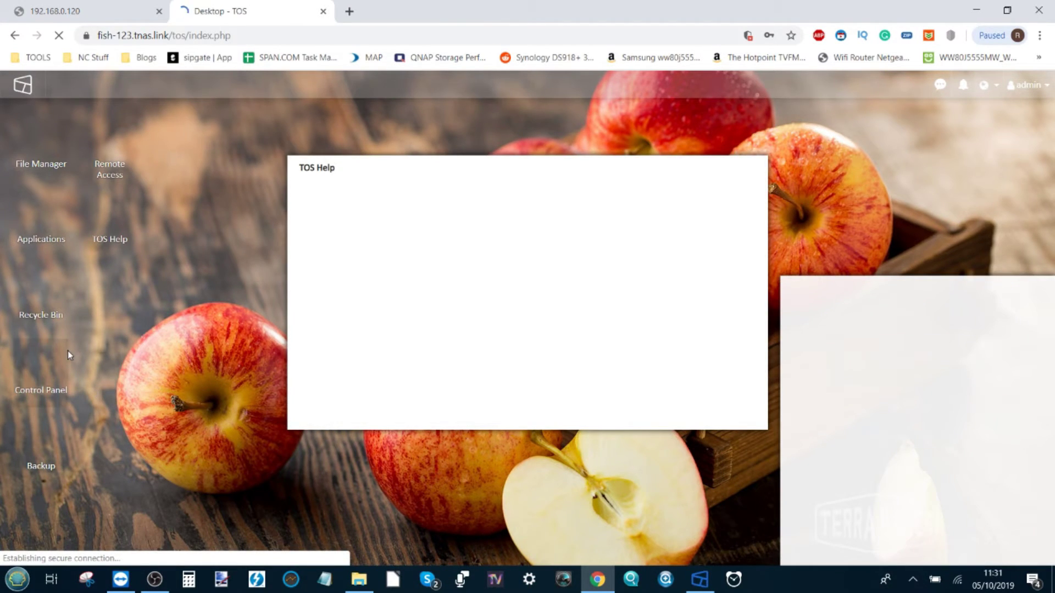
pyautogui.click(994, 580)
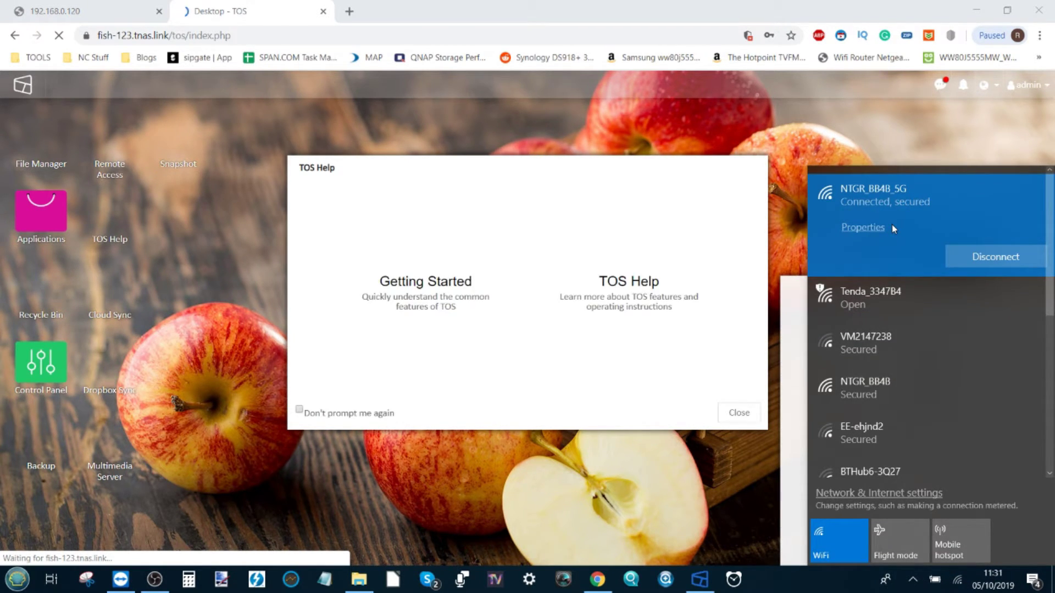
# Dismiss the network flyout and TOS Help, then open Remote Access on the TNAS.online panel
pyautogui.click(289, 479)
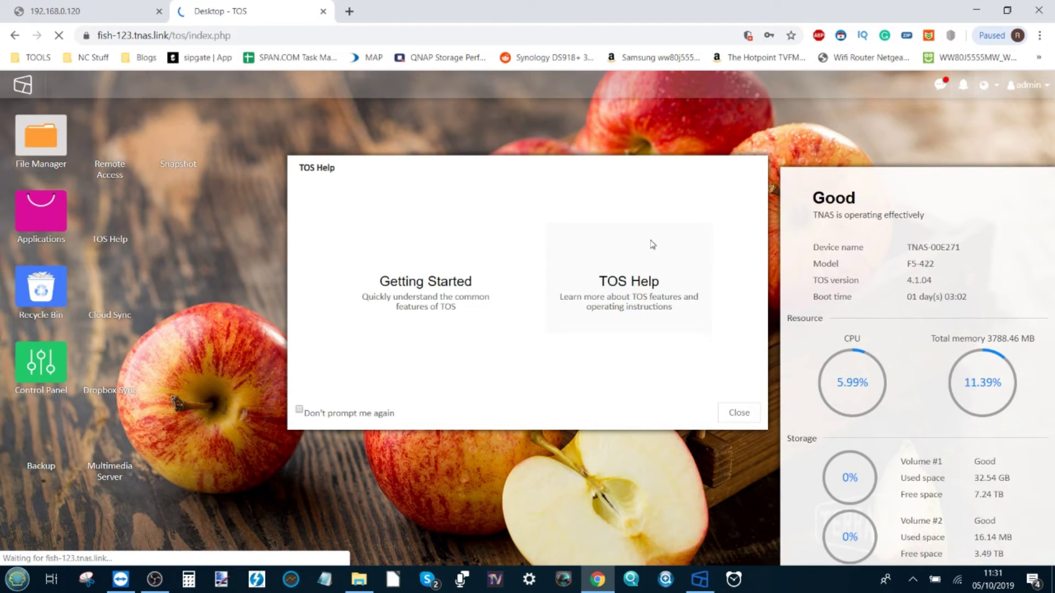
pyautogui.click(753, 165)
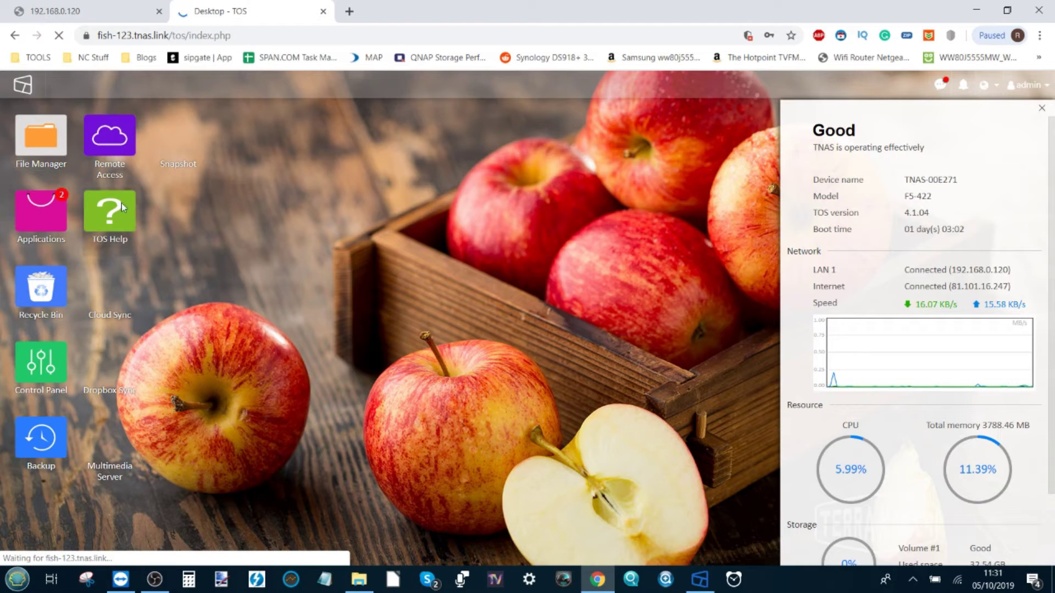
pyautogui.click(122, 144)
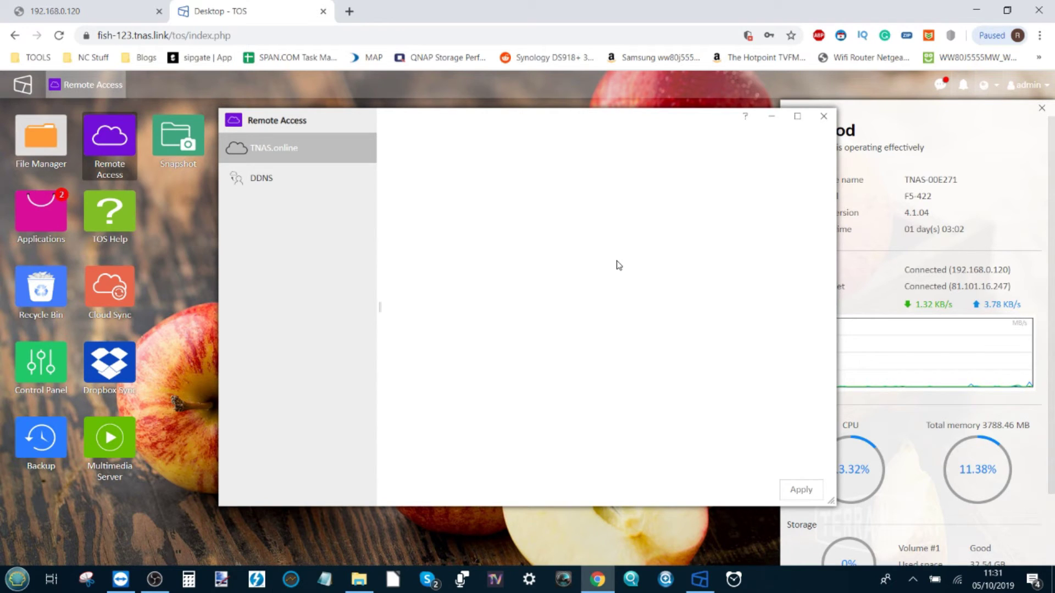
pyautogui.click(282, 167)
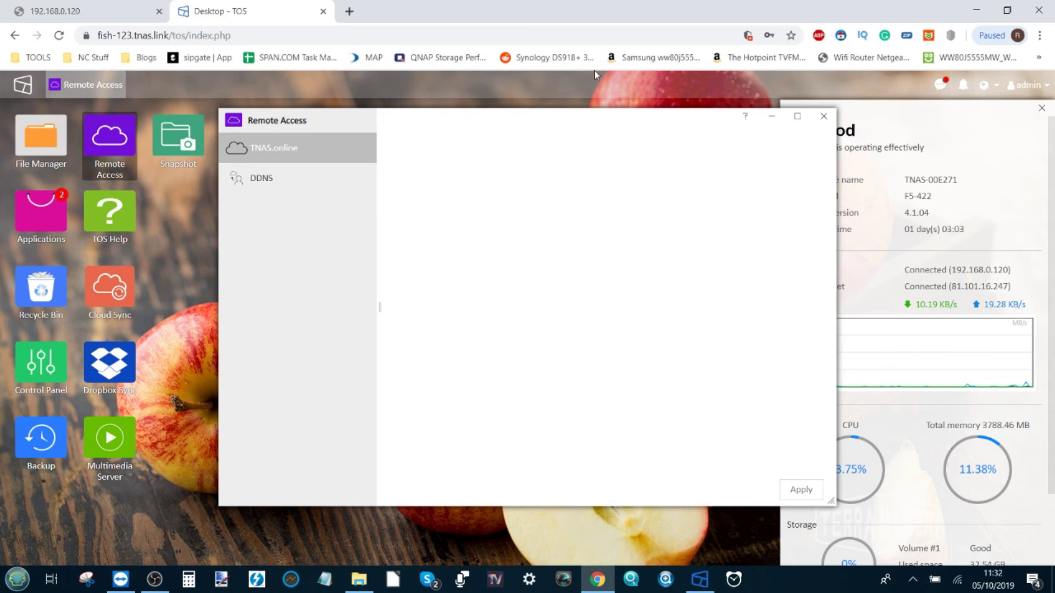
# Untick Enable TNAS.online remote access for FISH-123 after reviewing its settings
pyautogui.scroll(-3, 612, 215)
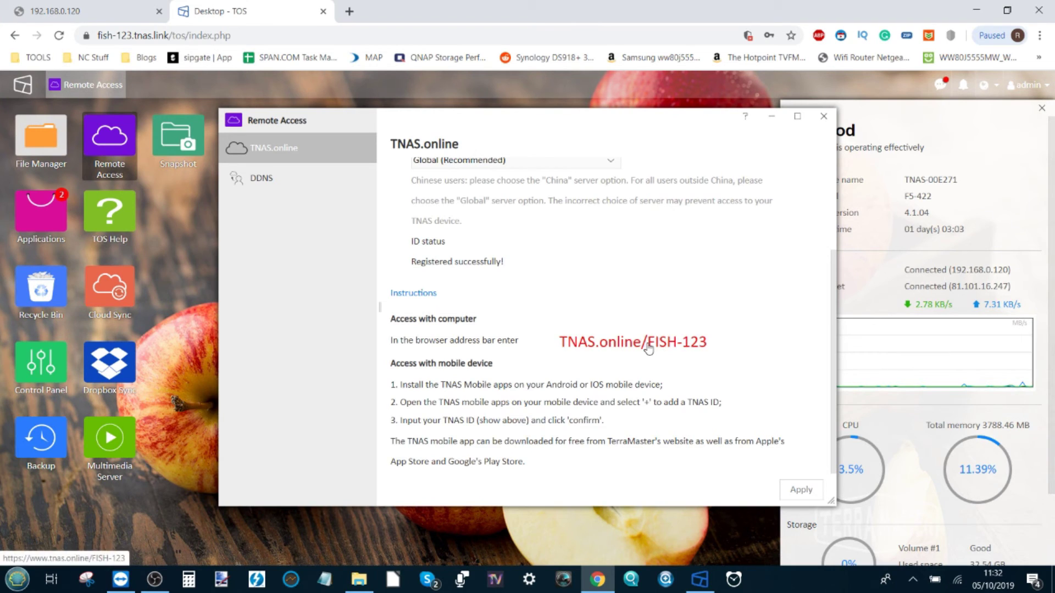
pyautogui.scroll(3, 649, 350)
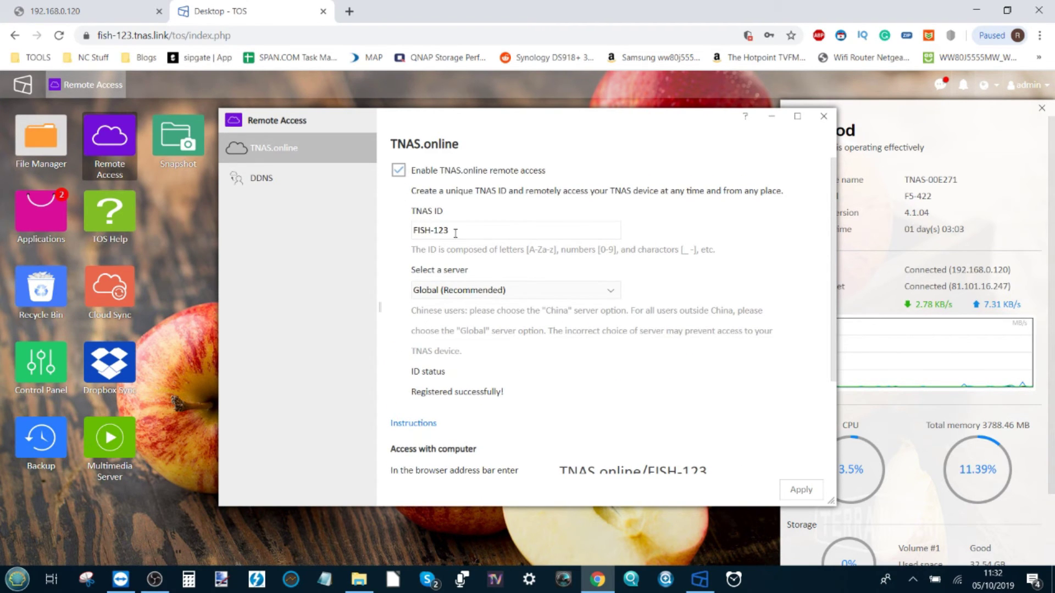
pyautogui.click(399, 172)
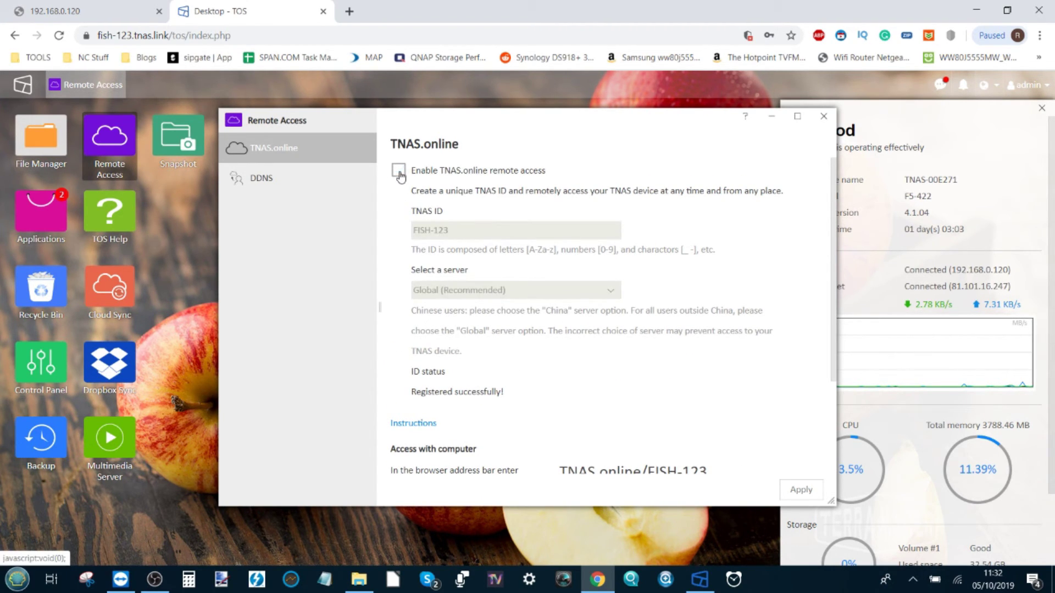
# Apply the disabled TNAS.online remote access setting and review the instructions while it saves
pyautogui.click(800, 490)
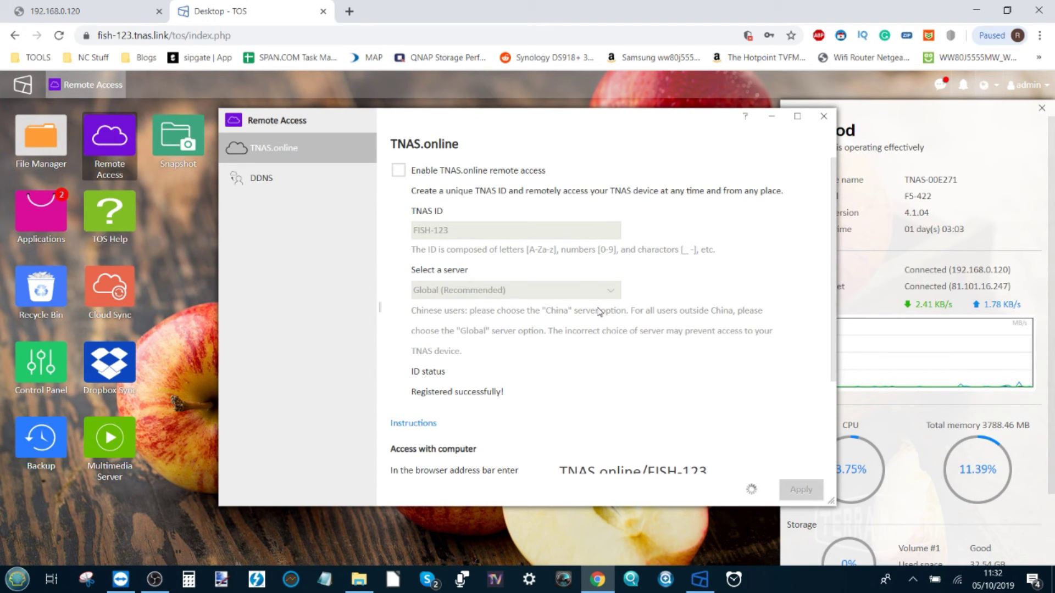
pyautogui.scroll(-3, 596, 312)
pyautogui.scroll(3, 588, 351)
pyautogui.scroll(-3, 676, 395)
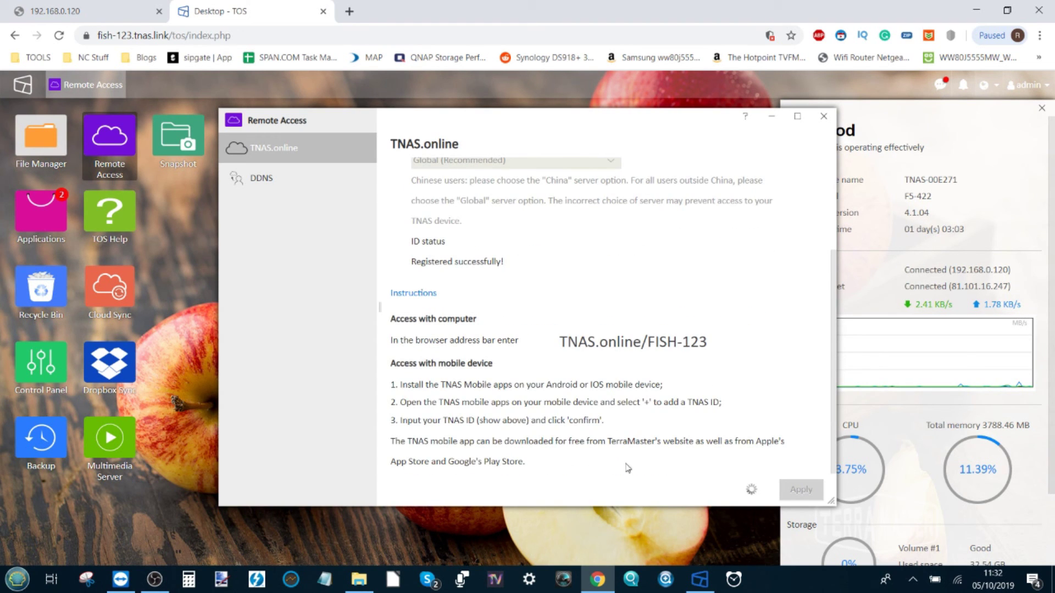